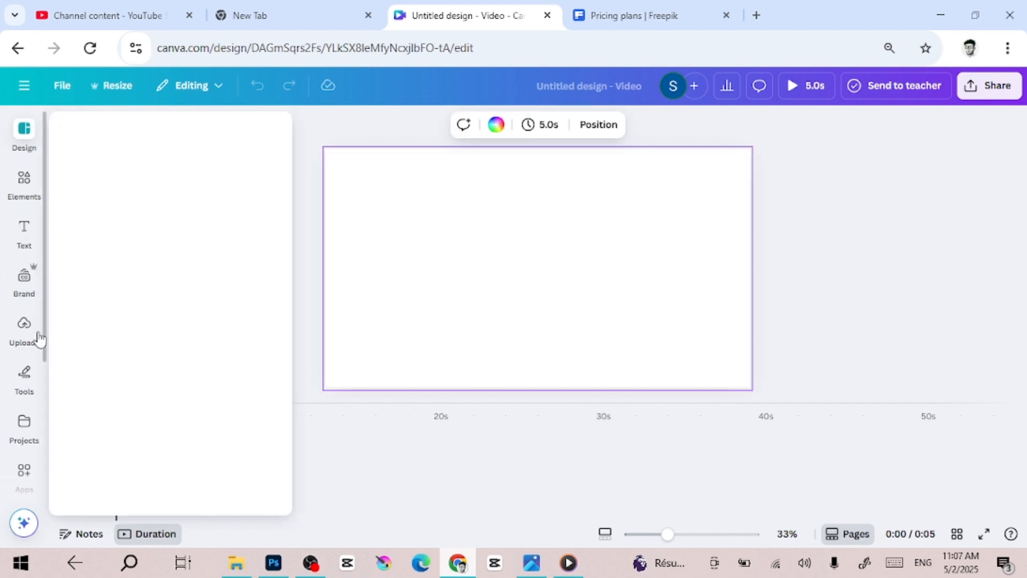
pyautogui.scroll(-3, 28, 402)
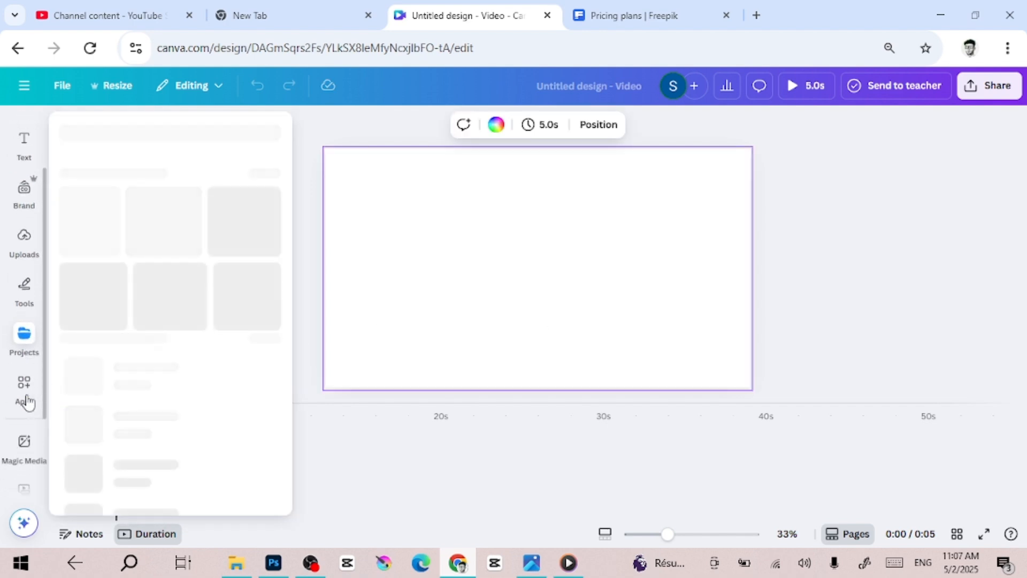
pyautogui.scroll(-2, 22, 279)
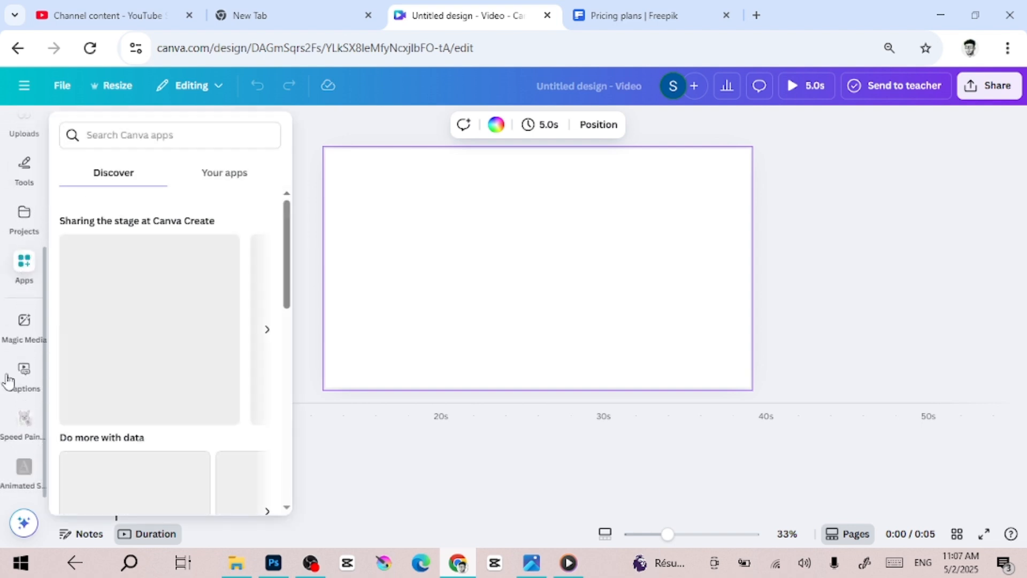
pyautogui.scroll(5, 21, 278)
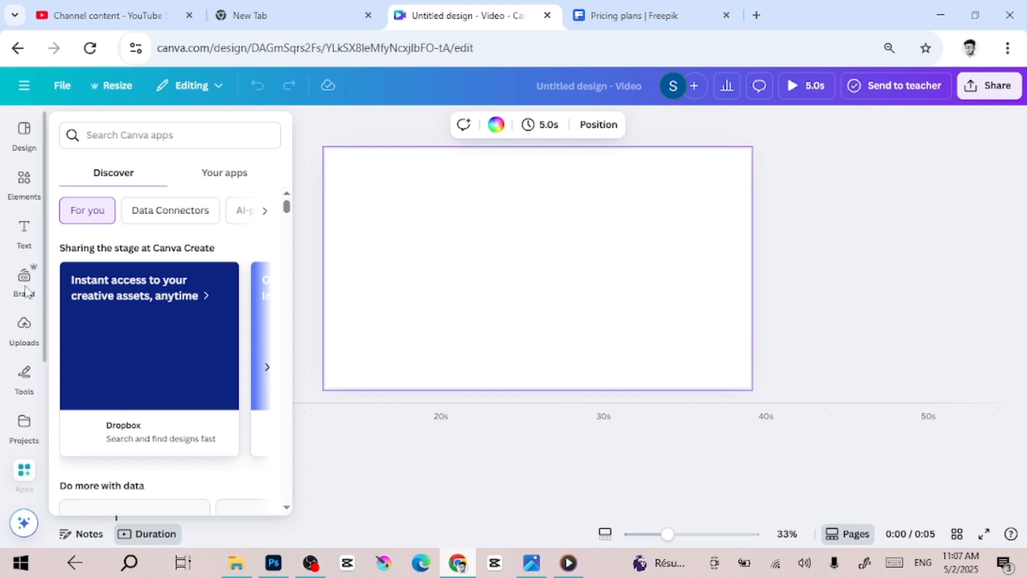
pyautogui.click(25, 334)
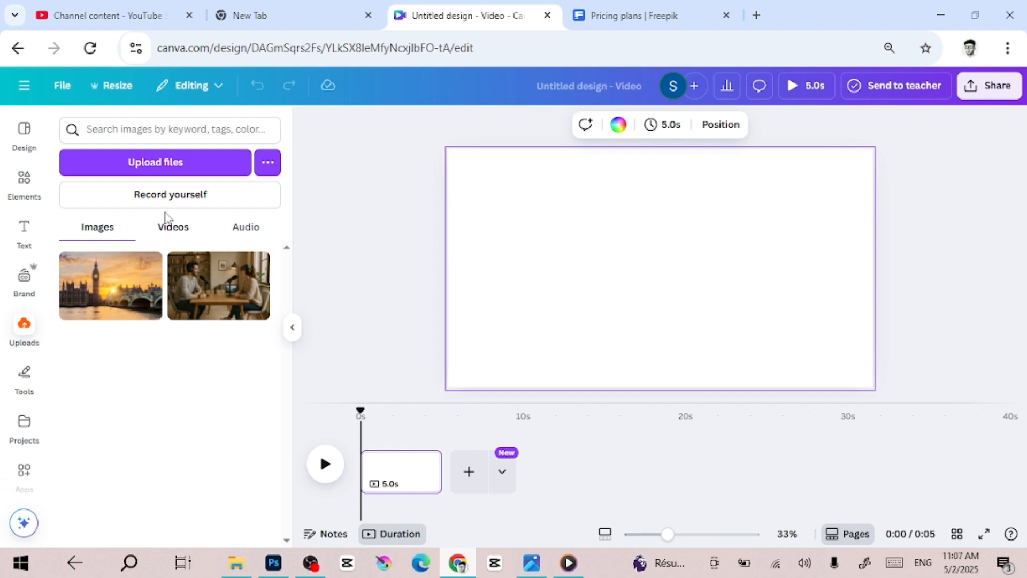
pyautogui.click(182, 172)
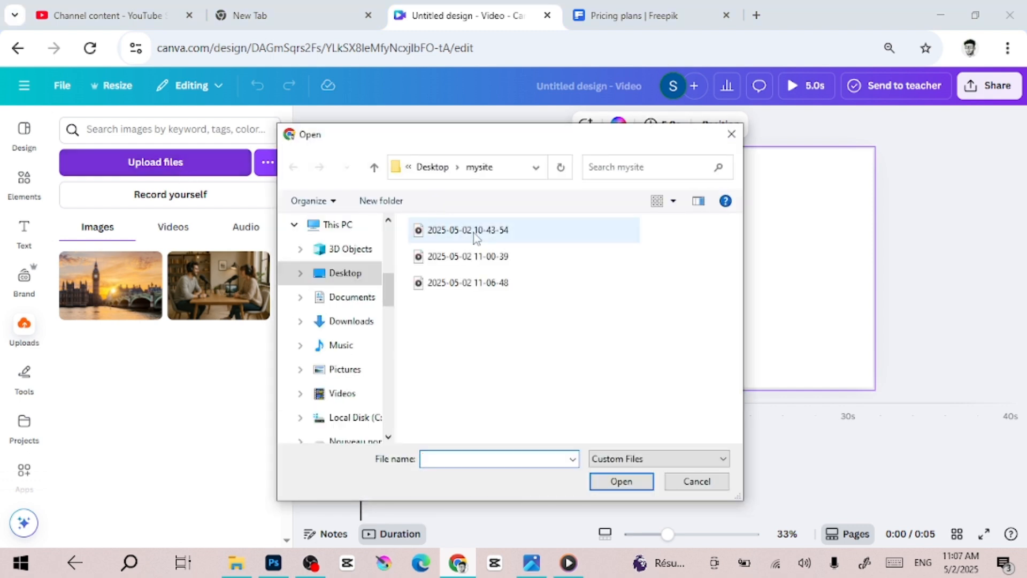
pyautogui.click(476, 238)
pyautogui.doubleClick(476, 238)
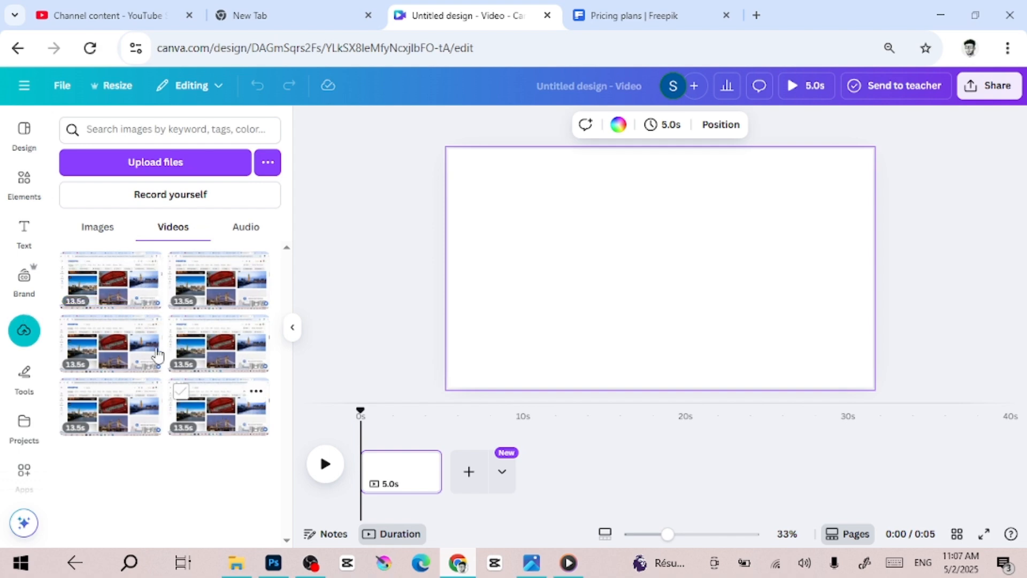
# Place the first uploaded 13.5s video on the blank page and enlarge it to fill the whole page.
pyautogui.moveTo(132, 301); pyautogui.dragTo(518, 198)
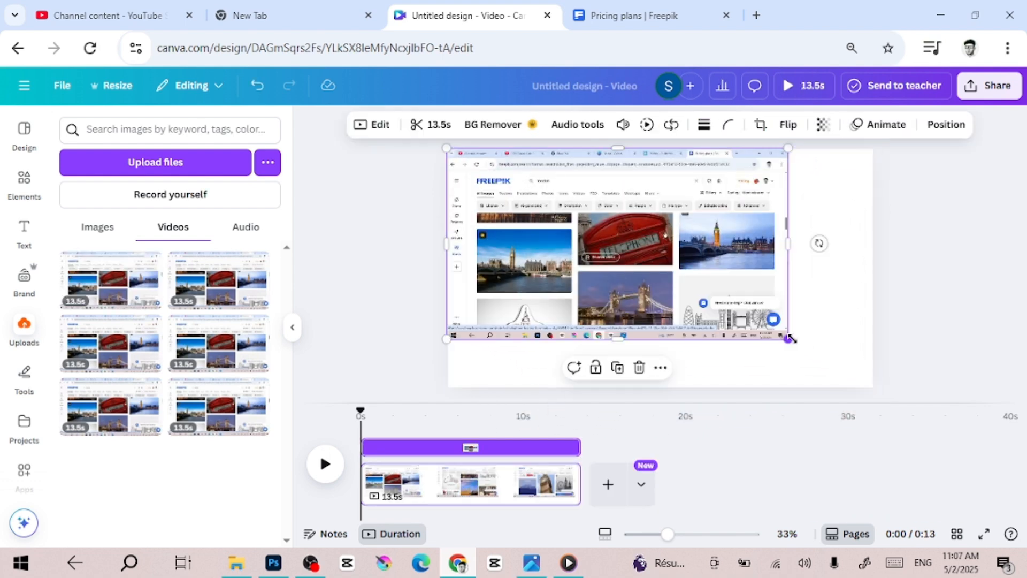
pyautogui.moveTo(790, 339); pyautogui.dragTo(884, 381)
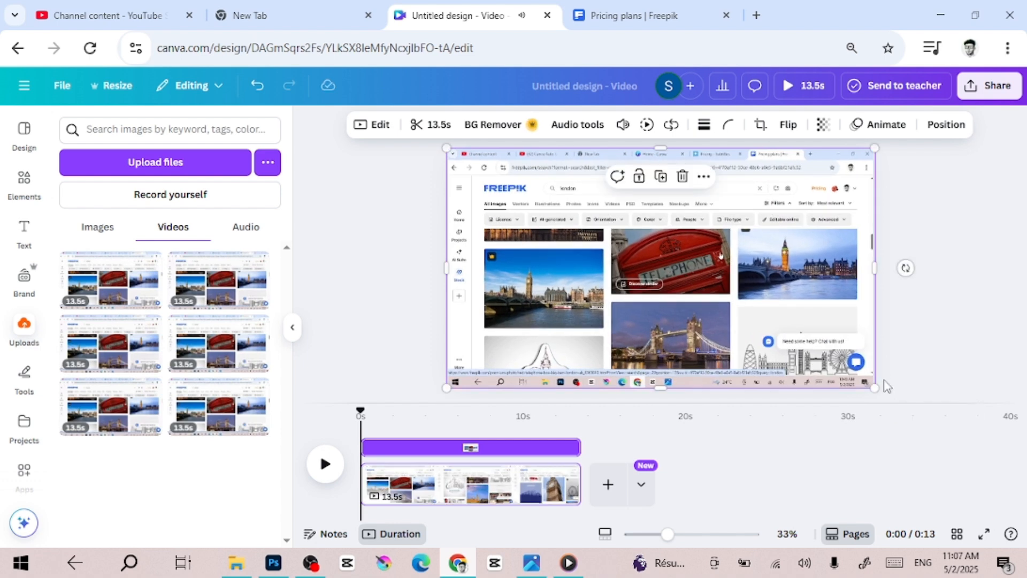
pyautogui.click(551, 289)
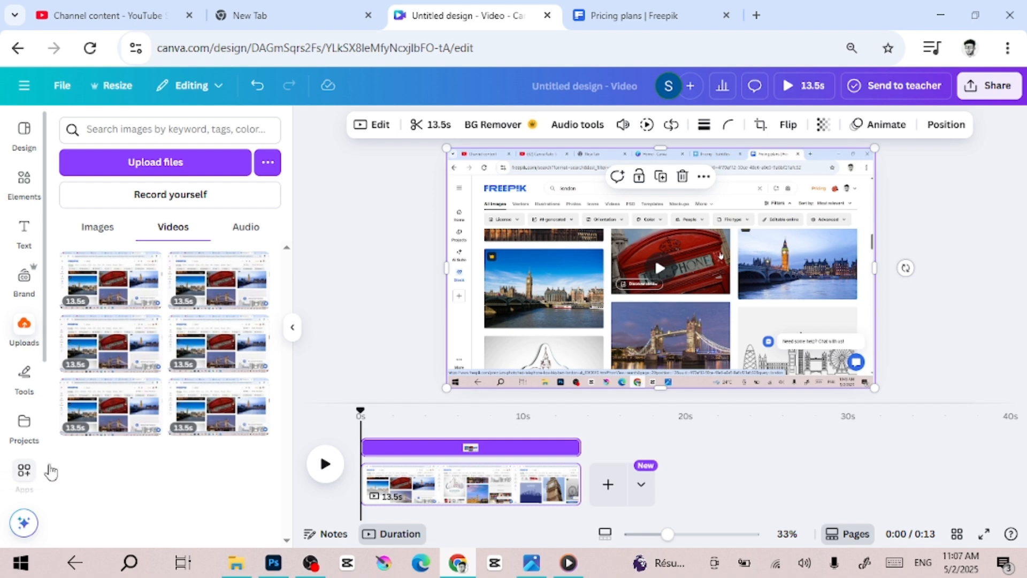
# Search the apps for Subtitles and open the Animated Subtitles app.
pyautogui.click(23, 472)
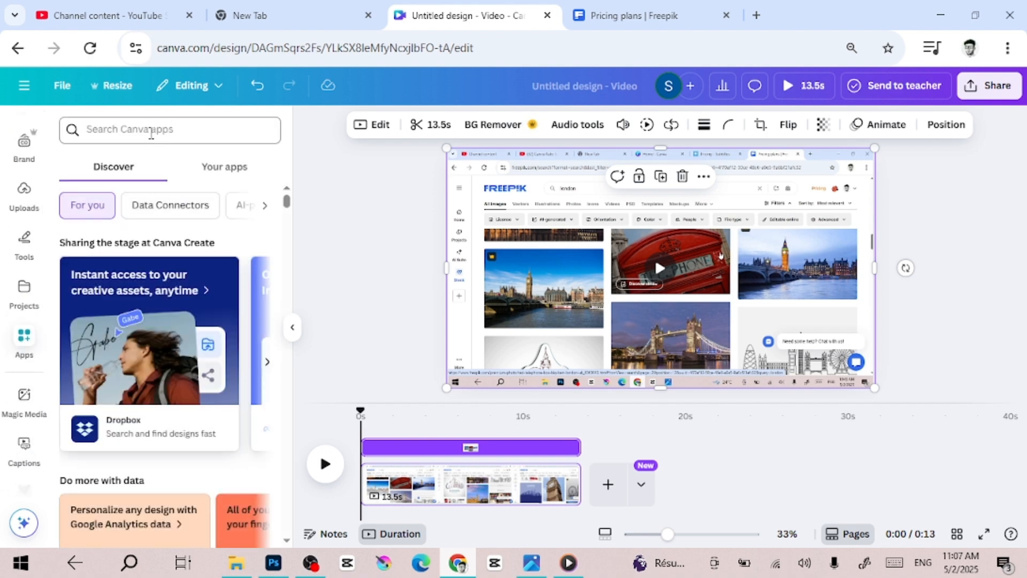
pyautogui.click(150, 131)
pyautogui.write('subt')
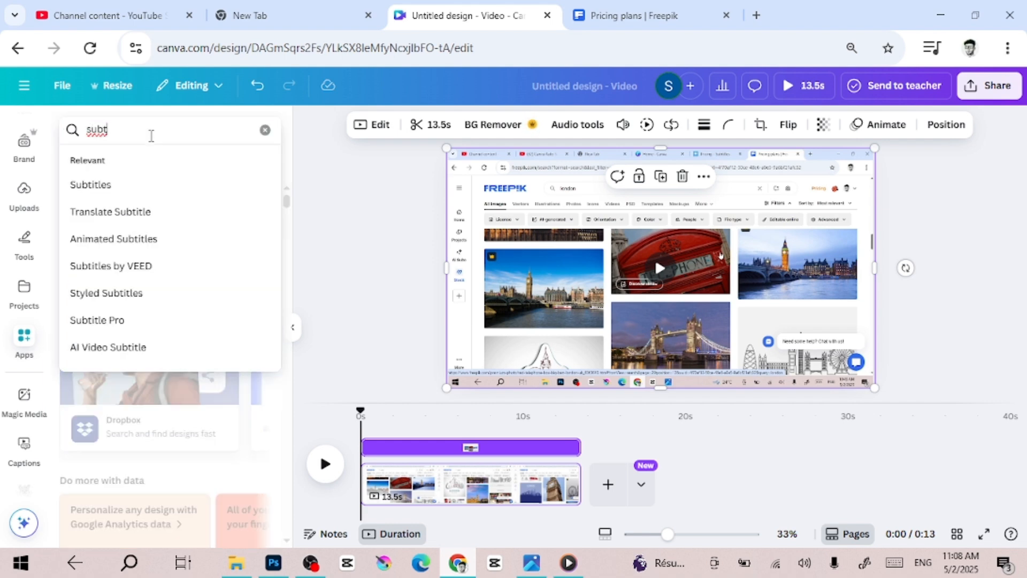
pyautogui.click(133, 186)
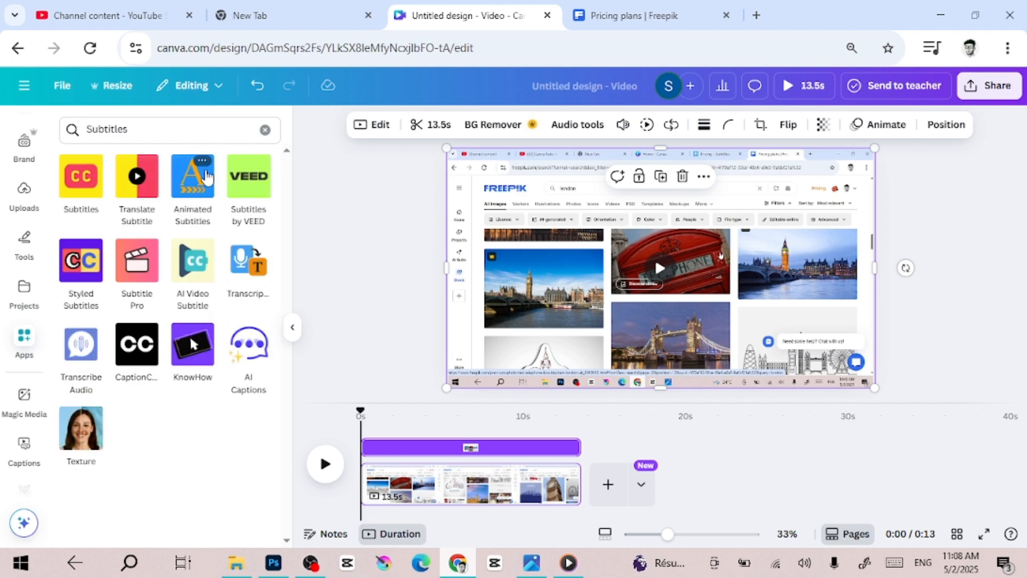
pyautogui.click(197, 187)
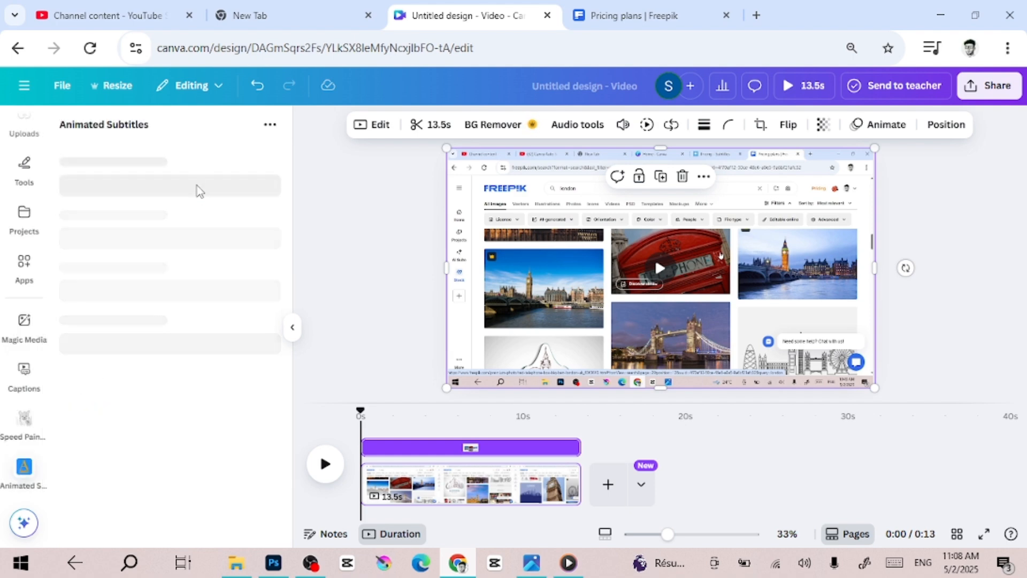
# Export the current design to the subtitle app as an MP4 video and choose the Highlight animation style.
pyautogui.click(175, 255)
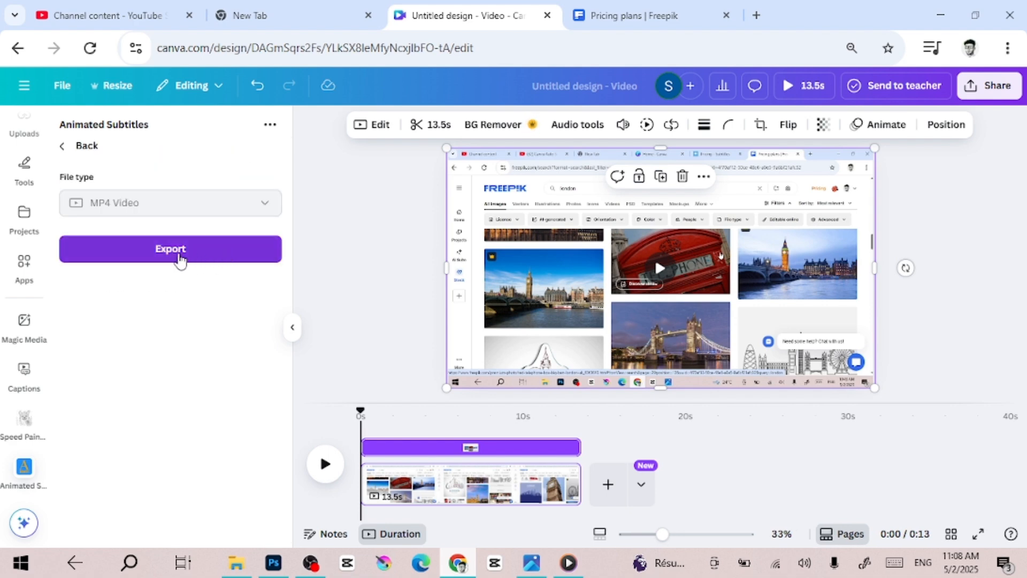
pyautogui.click(181, 259)
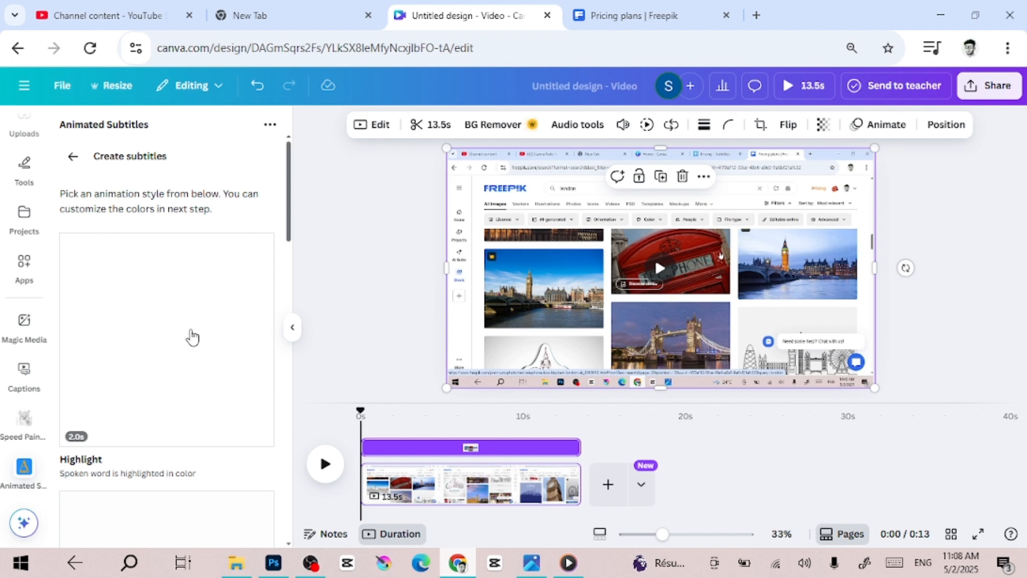
pyautogui.scroll(-6, 212, 403)
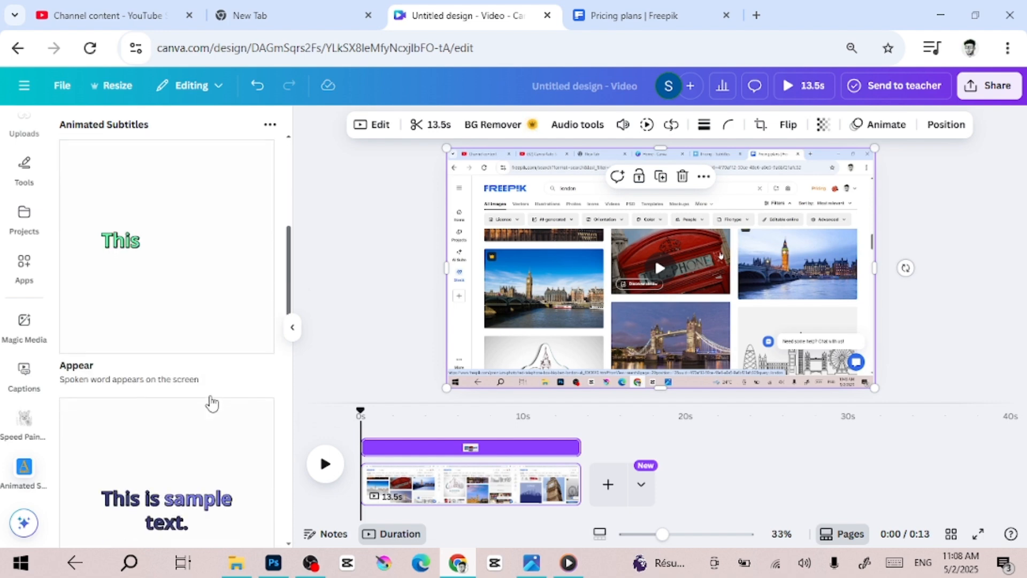
pyautogui.scroll(-7, 212, 402)
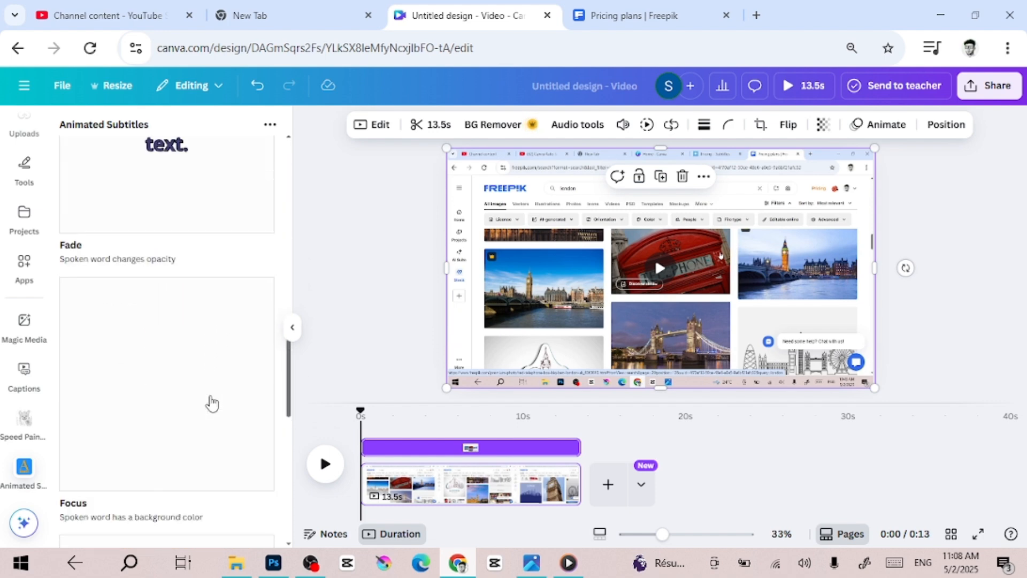
pyautogui.scroll(13, 212, 403)
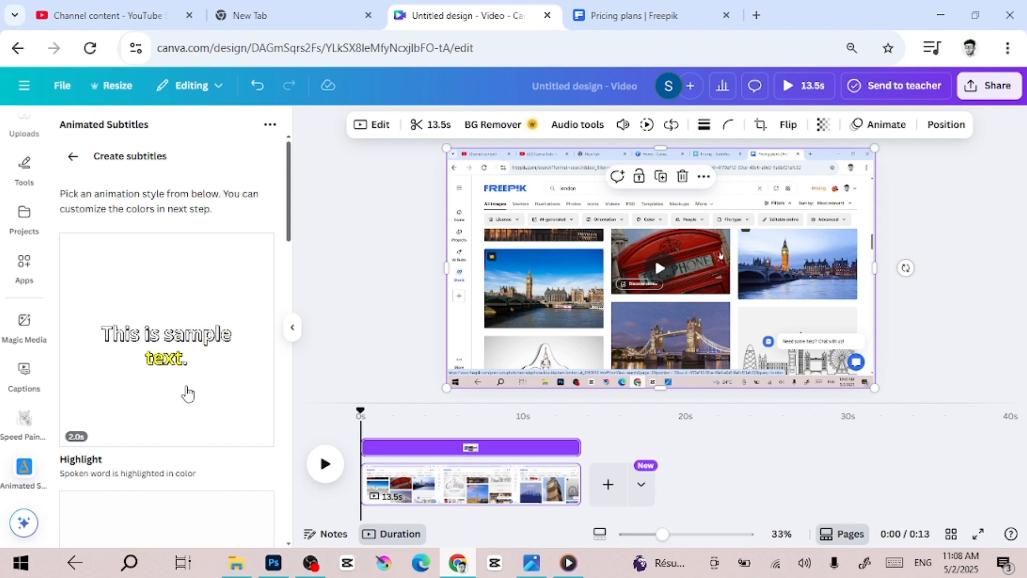
pyautogui.click(214, 362)
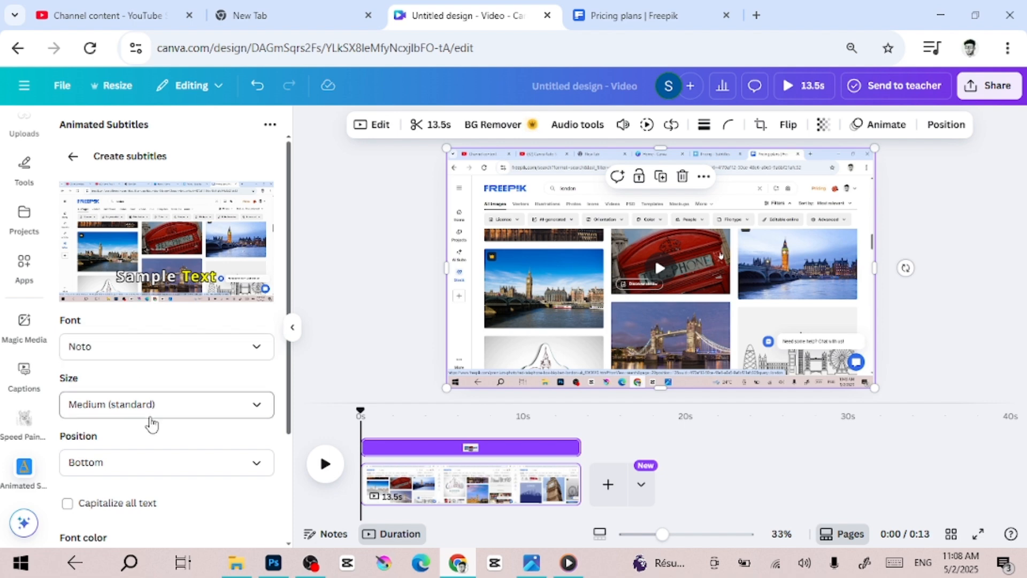
# Generate the subtitles using the Noto font, Medium (standard) size, Bottom position, white text and yellow highlight color.
pyautogui.scroll(-2, 152, 424)
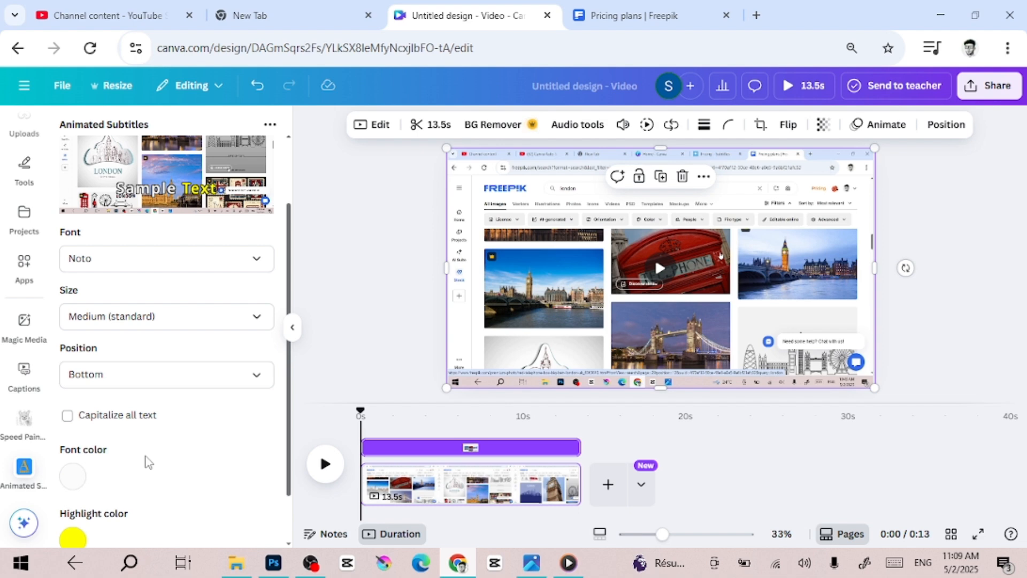
pyautogui.scroll(-2, 149, 462)
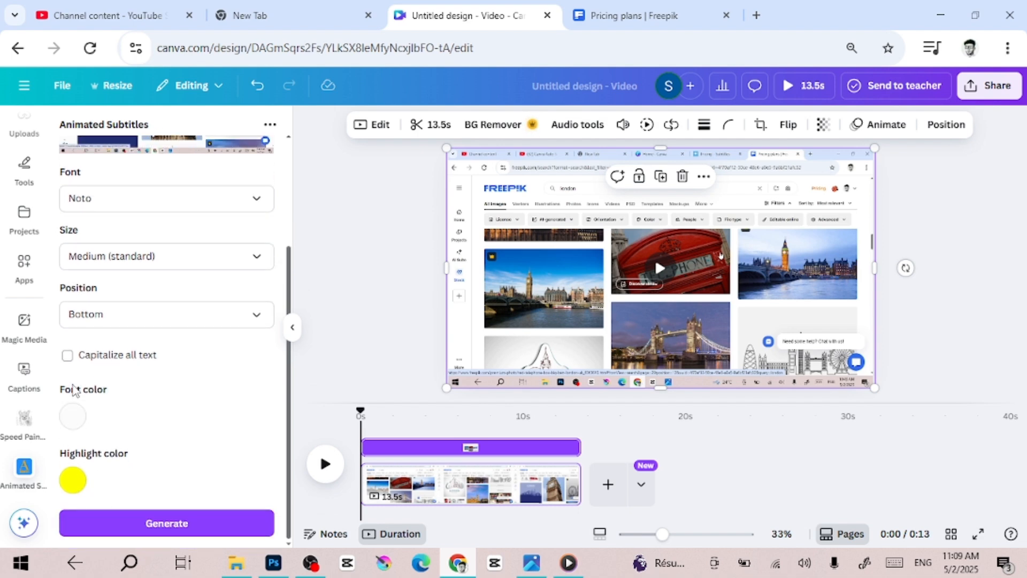
pyautogui.click(231, 527)
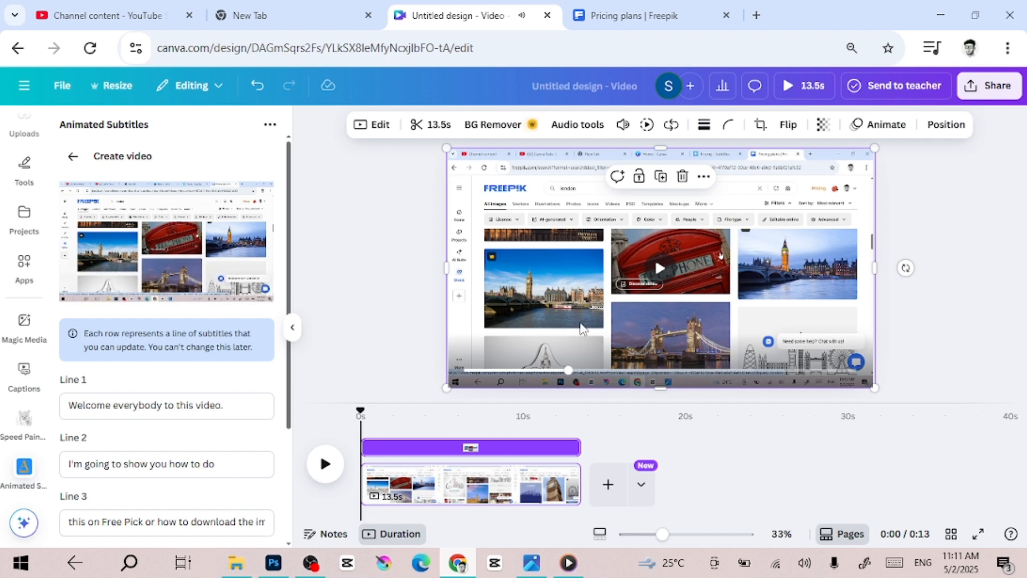
# Pause the preview, review the five transcribed subtitle lines, and generate the video with subtitles.
pyautogui.moveTo(120, 229)
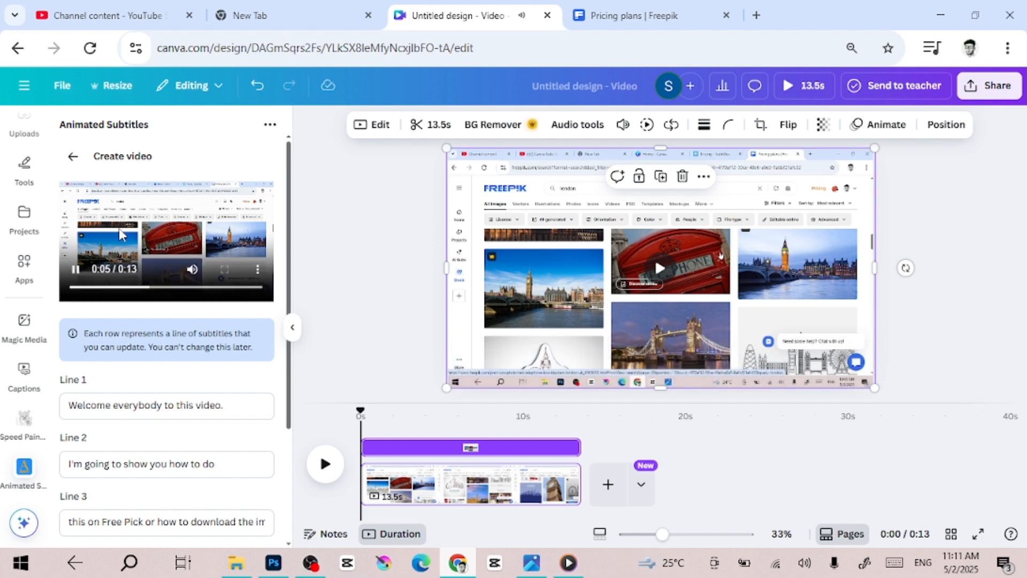
pyautogui.click(78, 273)
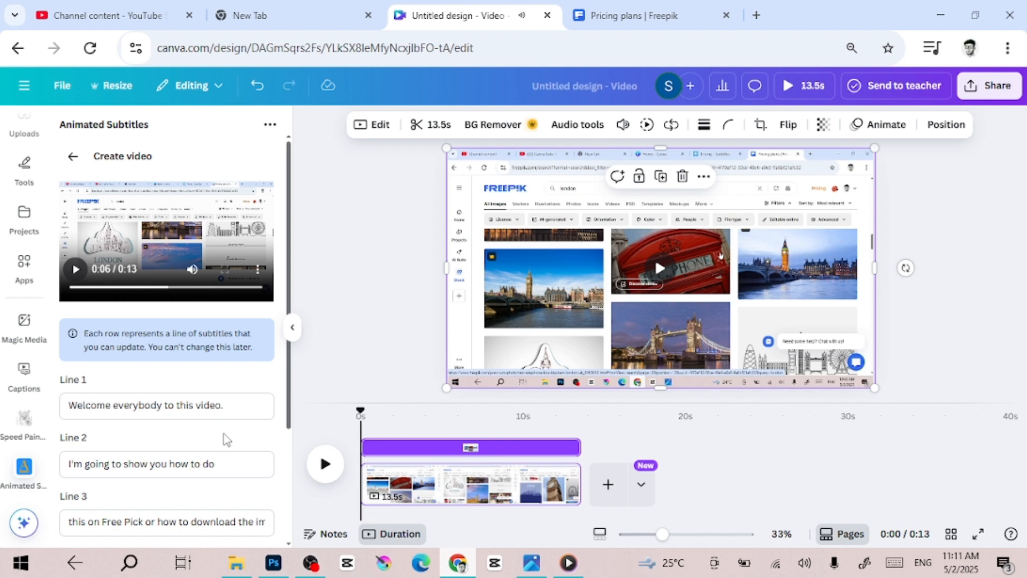
pyautogui.scroll(-3, 228, 440)
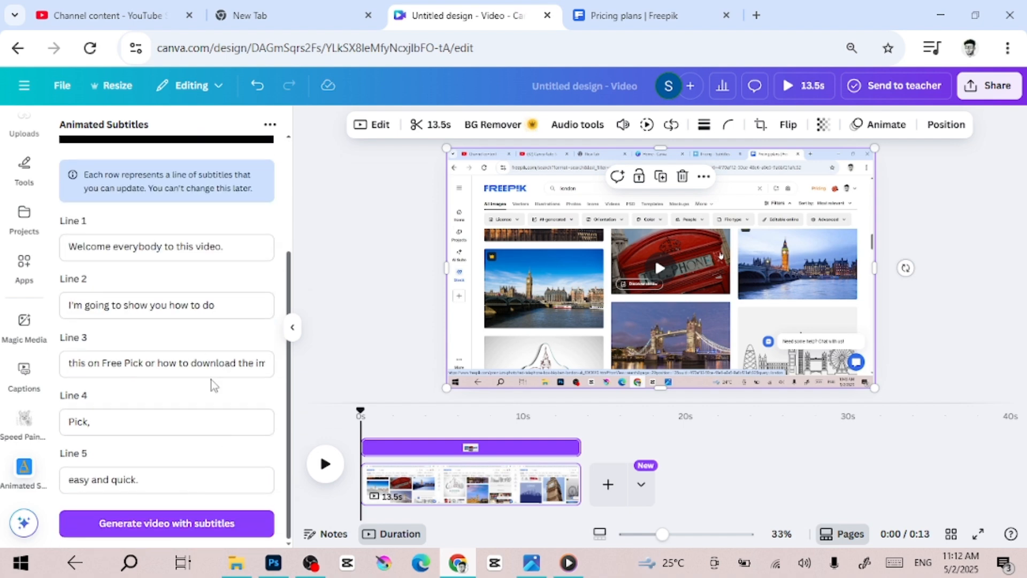
pyautogui.scroll(3, 214, 386)
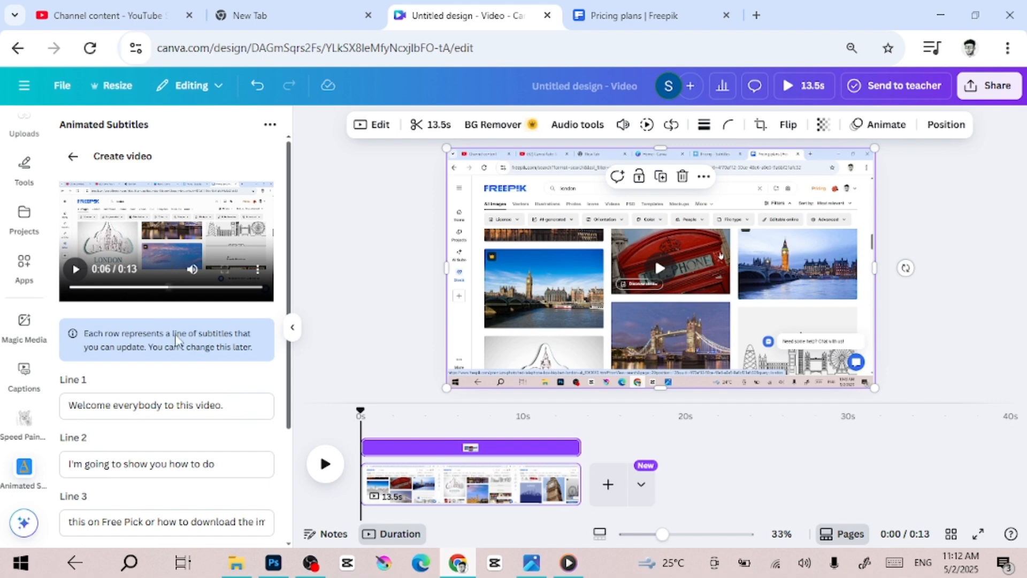
pyautogui.scroll(-3, 171, 461)
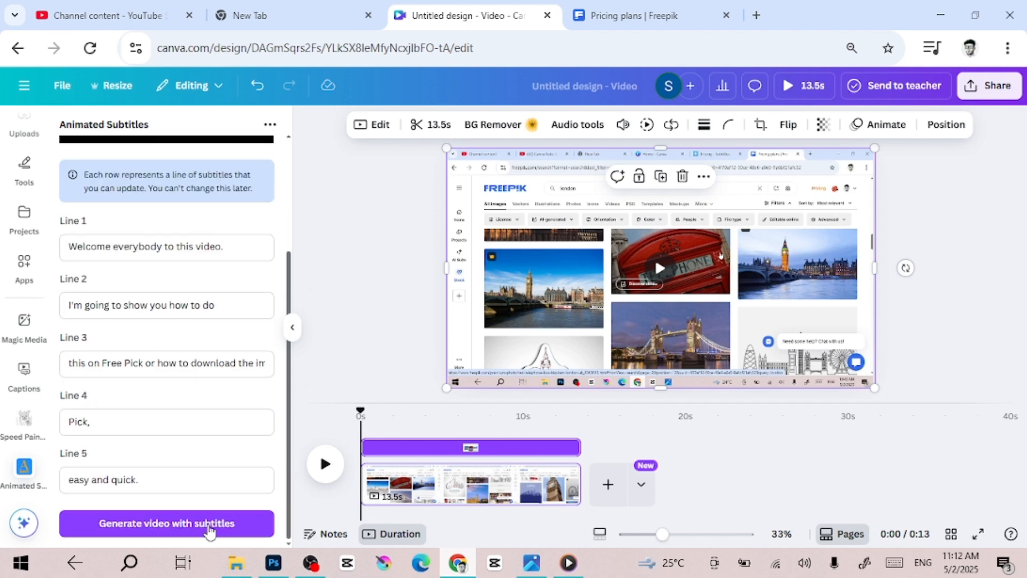
pyautogui.click(171, 530)
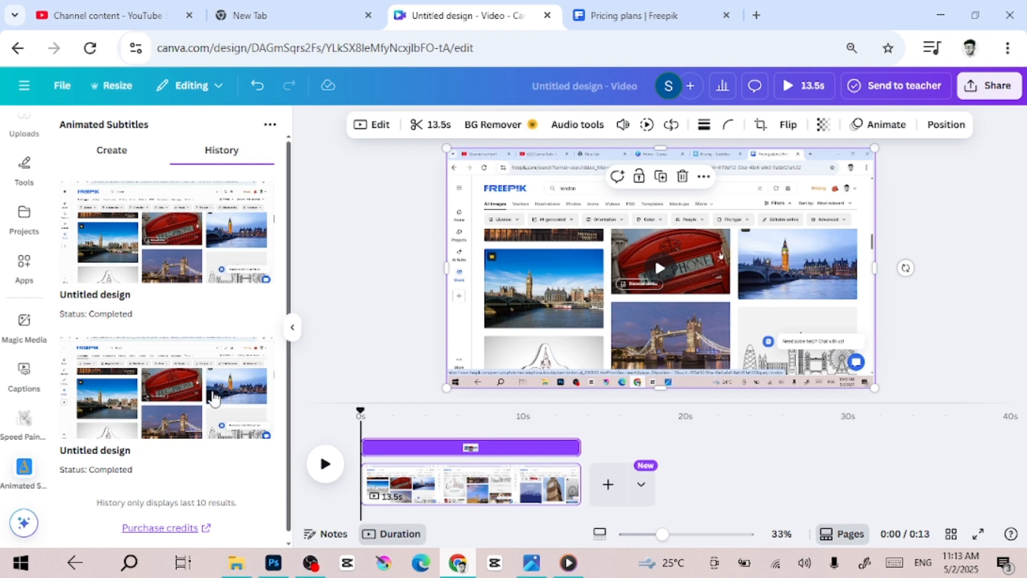
# Add a new blank page and insert the second completed video from the subtitle app's history into it.
pyautogui.click(608, 486)
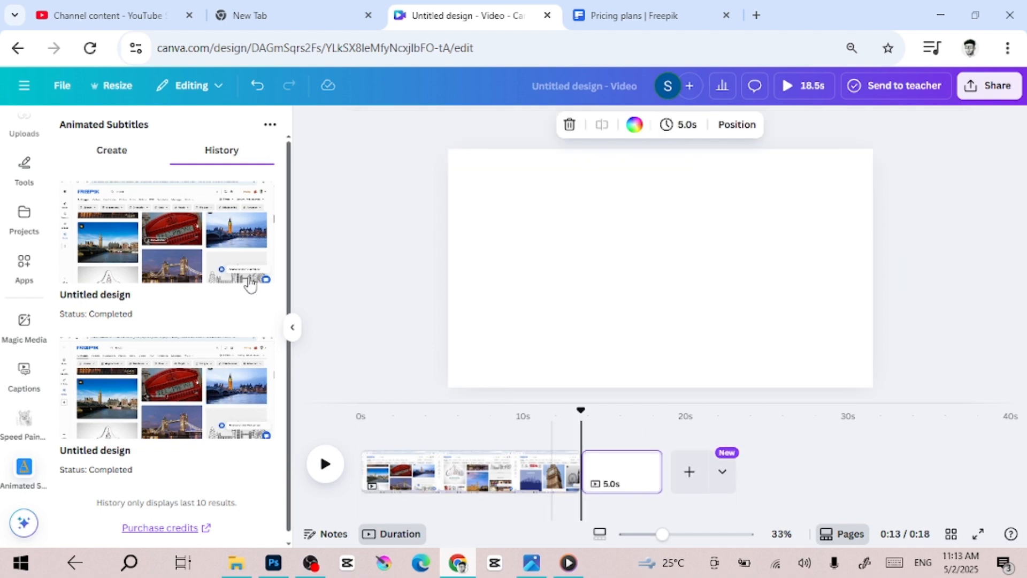
pyautogui.click(210, 396)
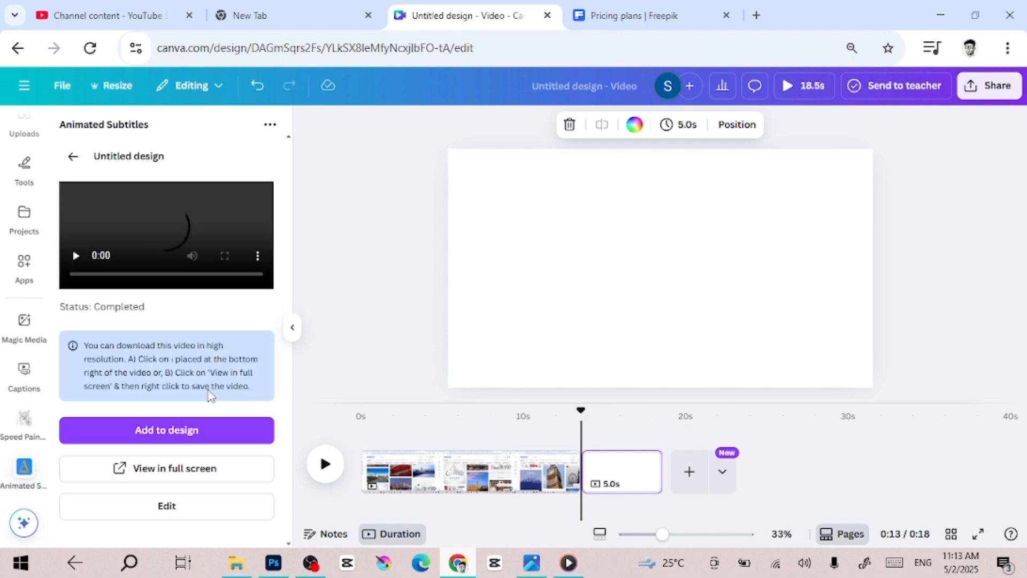
pyautogui.click(185, 458)
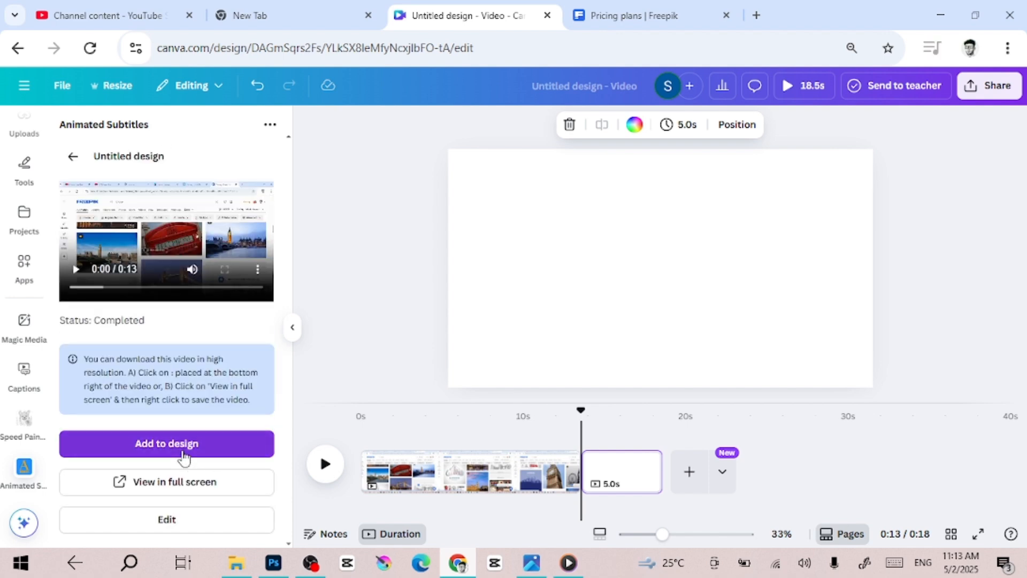
pyautogui.click(182, 450)
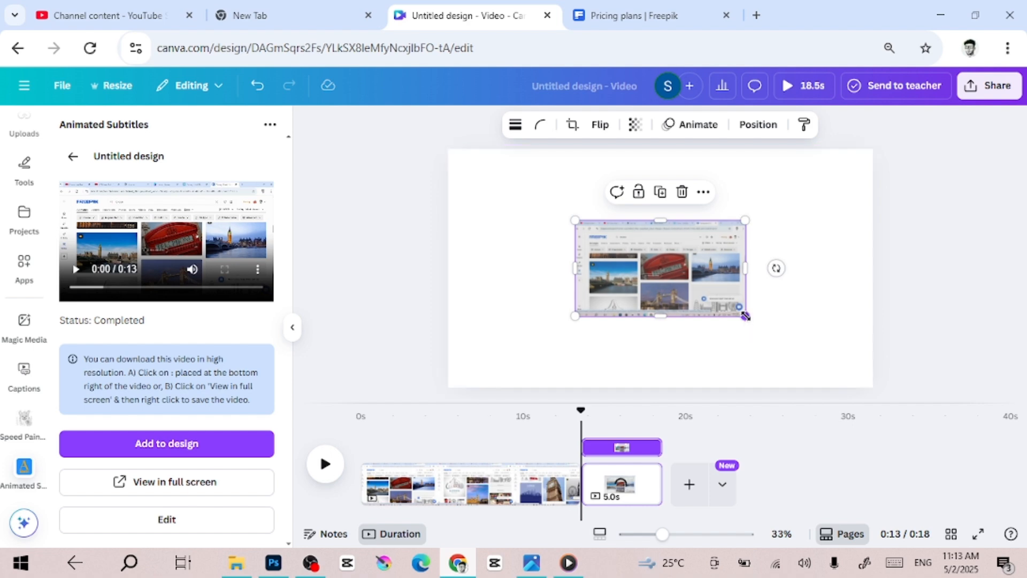
# Enlarge the subtitled video to fill the whole second page and toggle its playback.
pyautogui.moveTo(745, 316); pyautogui.dragTo(888, 359)
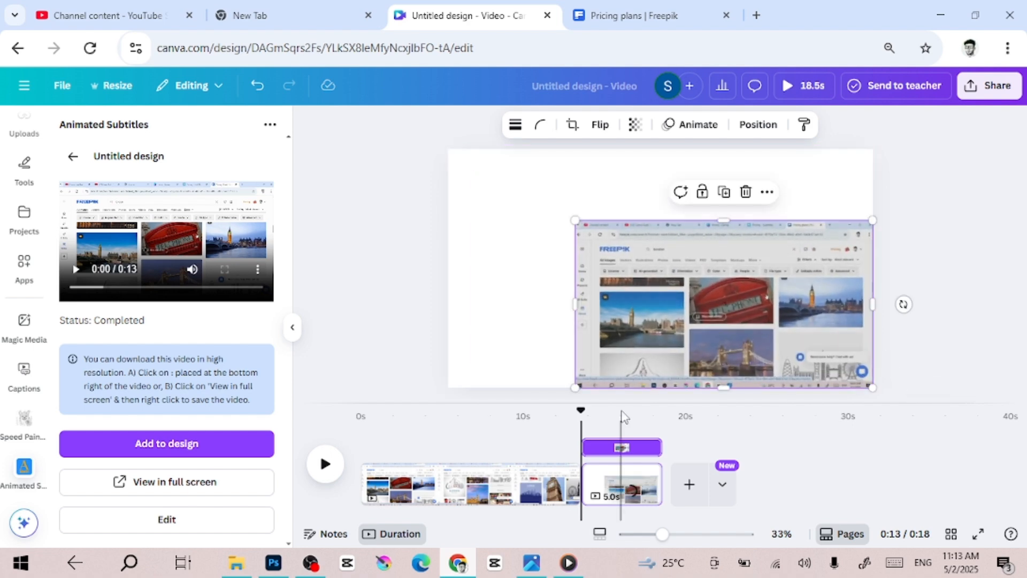
pyautogui.moveTo(575, 221); pyautogui.dragTo(448, 149)
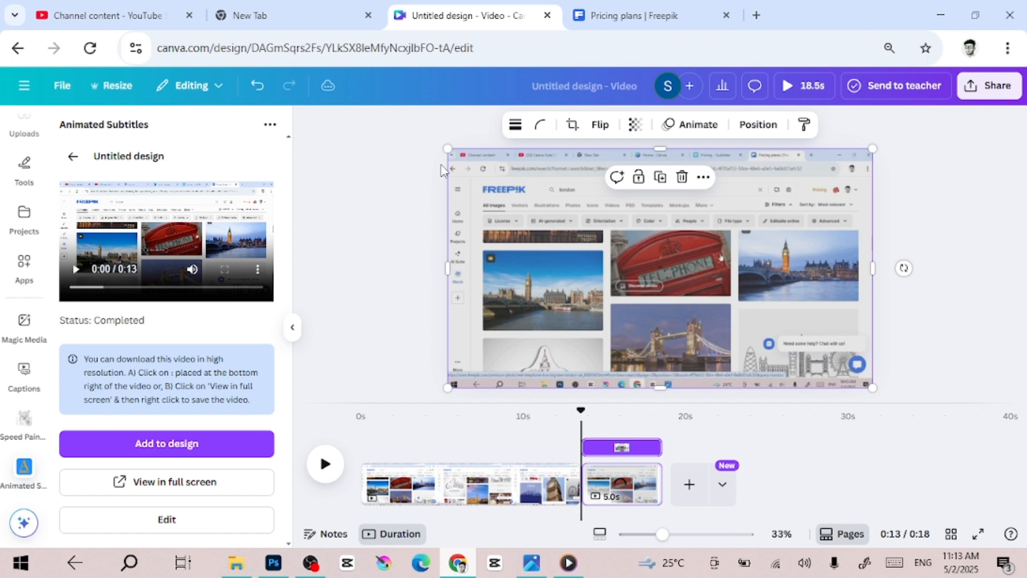
pyautogui.click(405, 263)
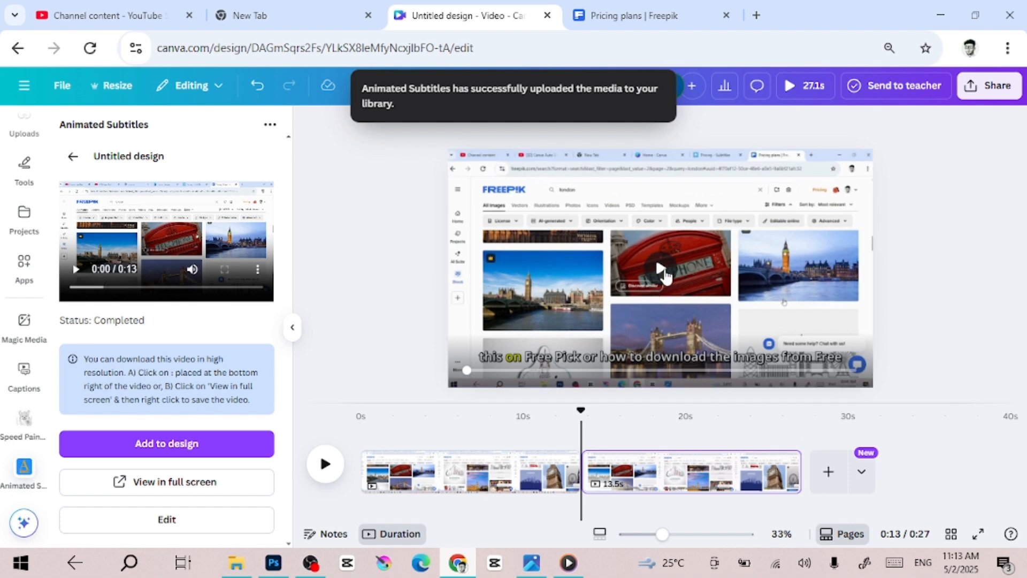
pyautogui.click(664, 272)
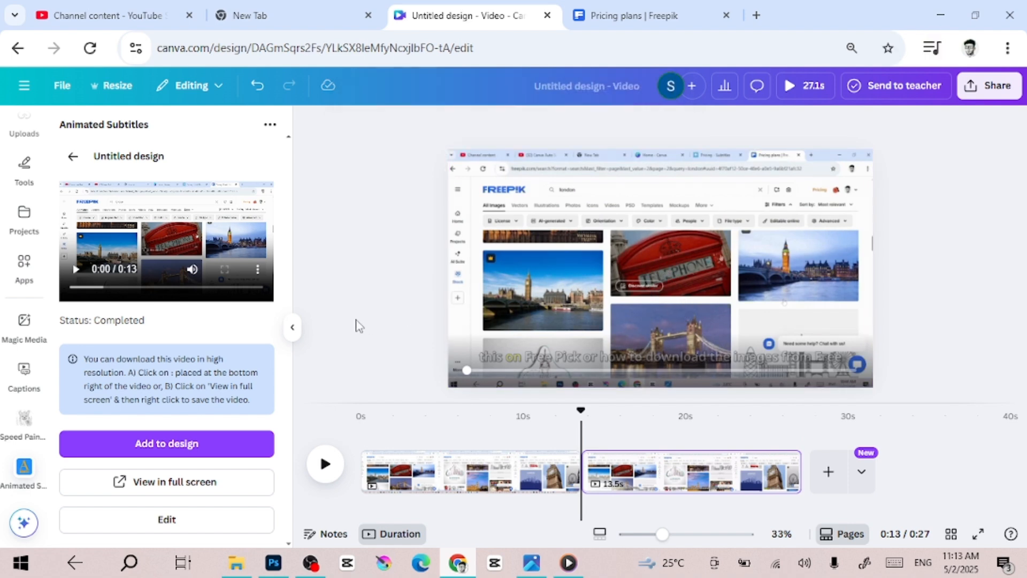